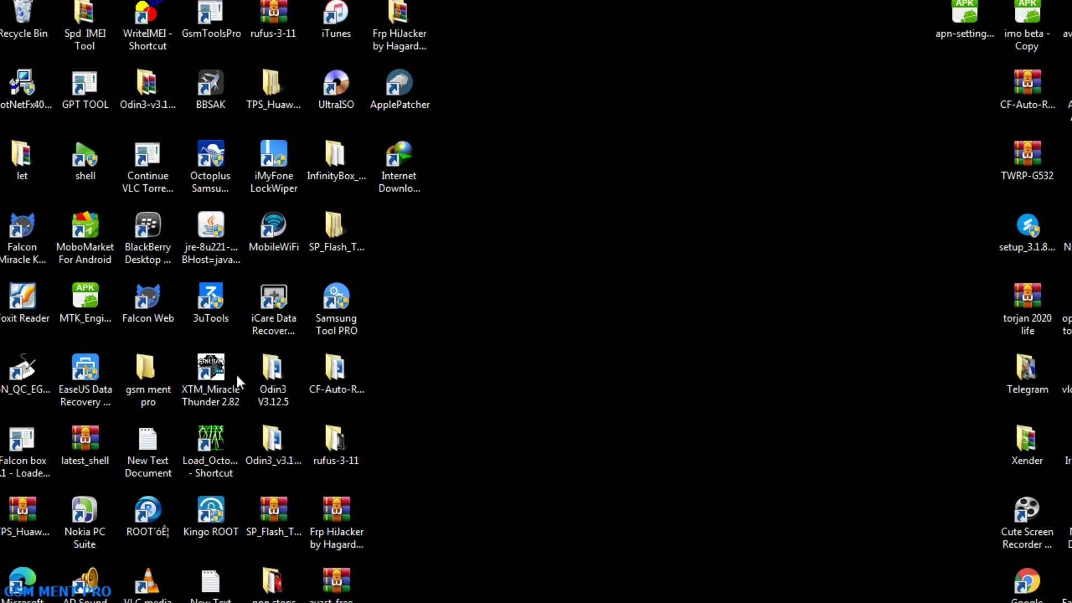
Extract the SAMHub archive from the gsm ment pro folder into a new SAMHub folder.
{"action": "double_click", "coordinate": [152, 376]}
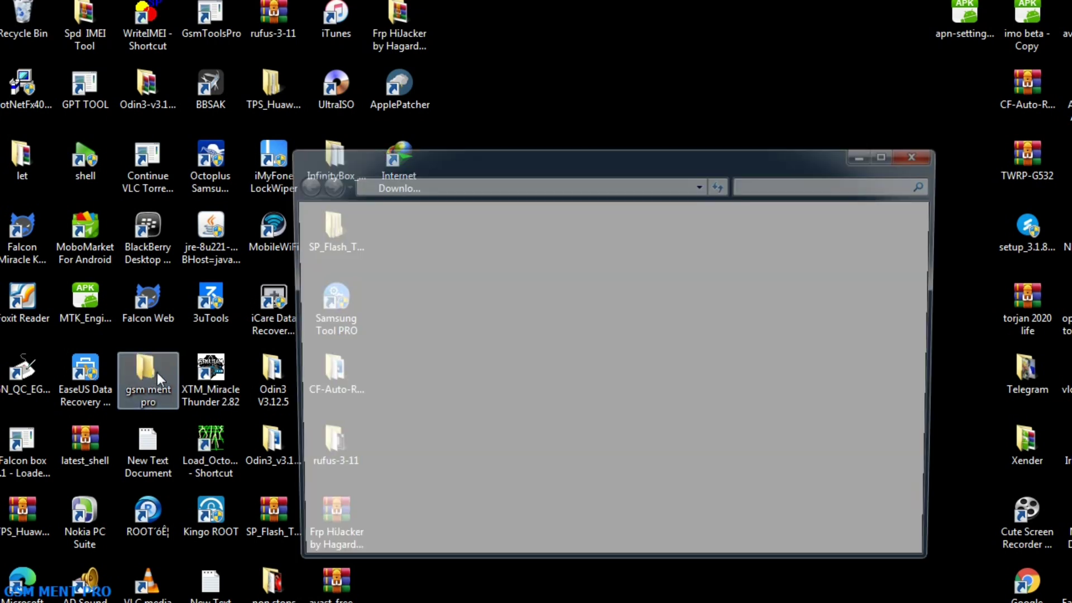
{"action": "left_click", "coordinate": [516, 273]}
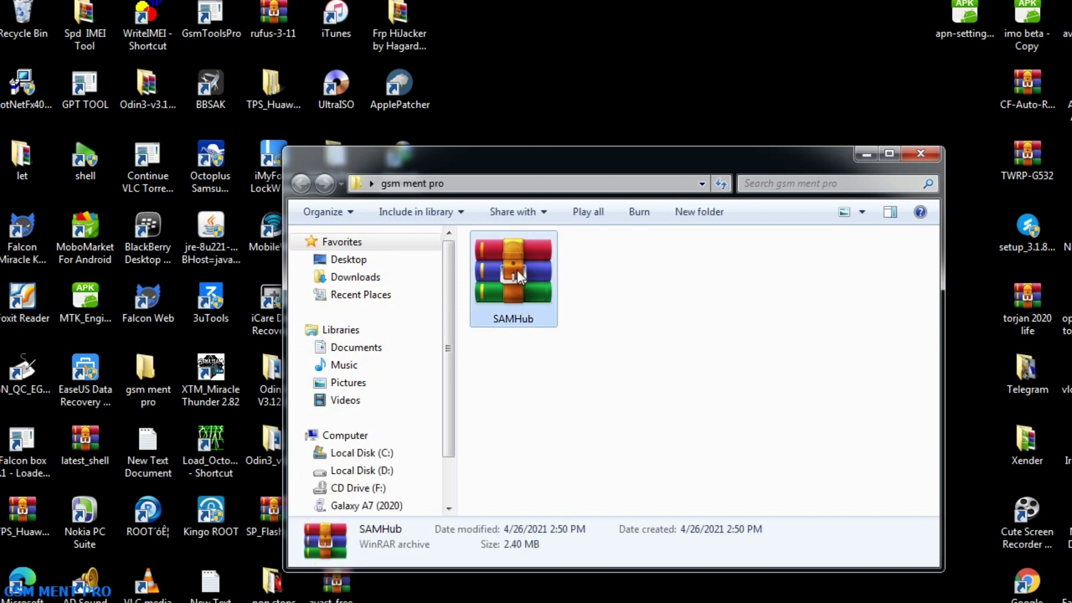
{"action": "right_click", "coordinate": [517, 270]}
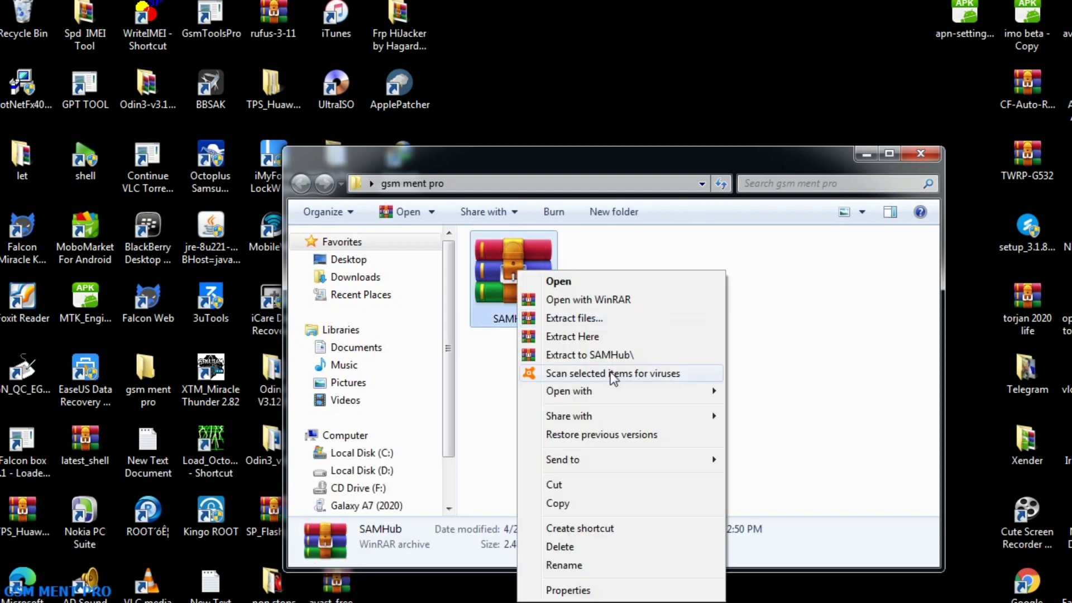
{"action": "left_click", "coordinate": [599, 355]}
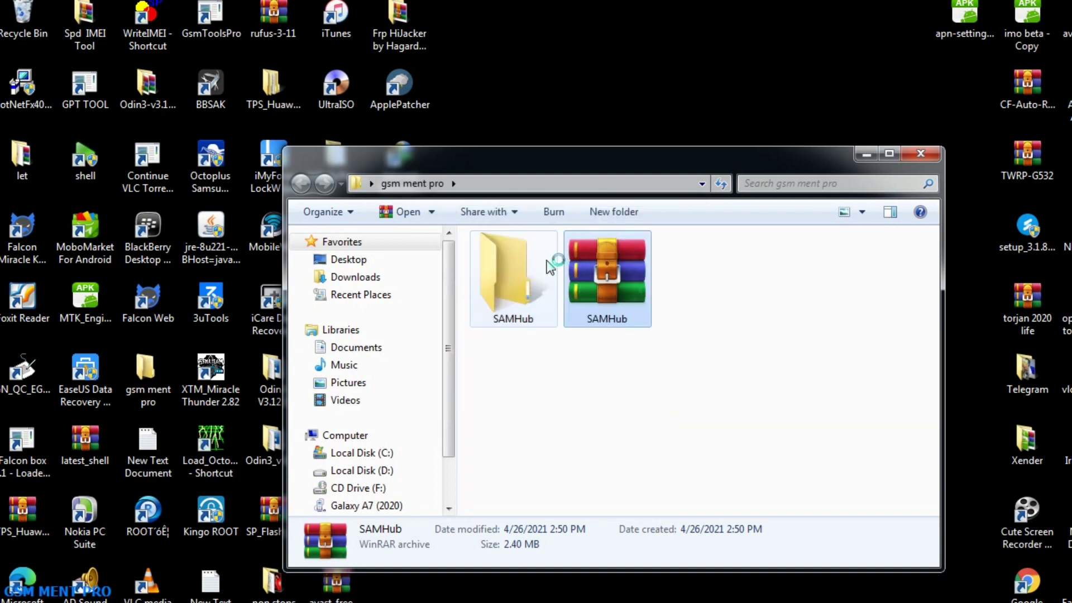
Navigate down through the nested SAMHub folders to the innermost one.
{"action": "left_click", "coordinate": [543, 262]}
{"action": "double_click", "coordinate": [543, 262]}
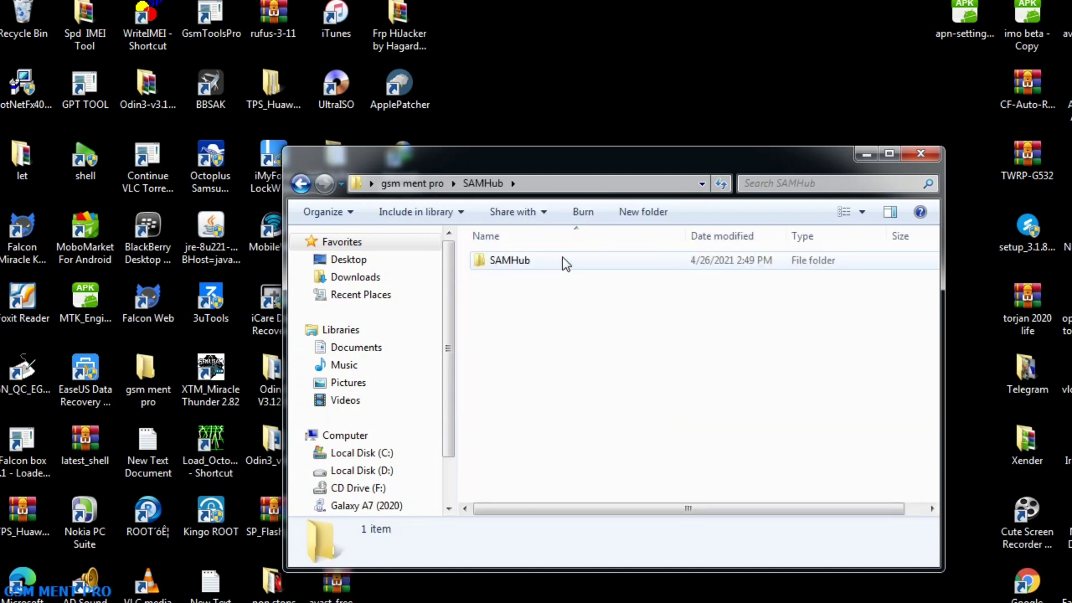
{"action": "left_click", "coordinate": [553, 264]}
{"action": "double_click", "coordinate": [553, 263]}
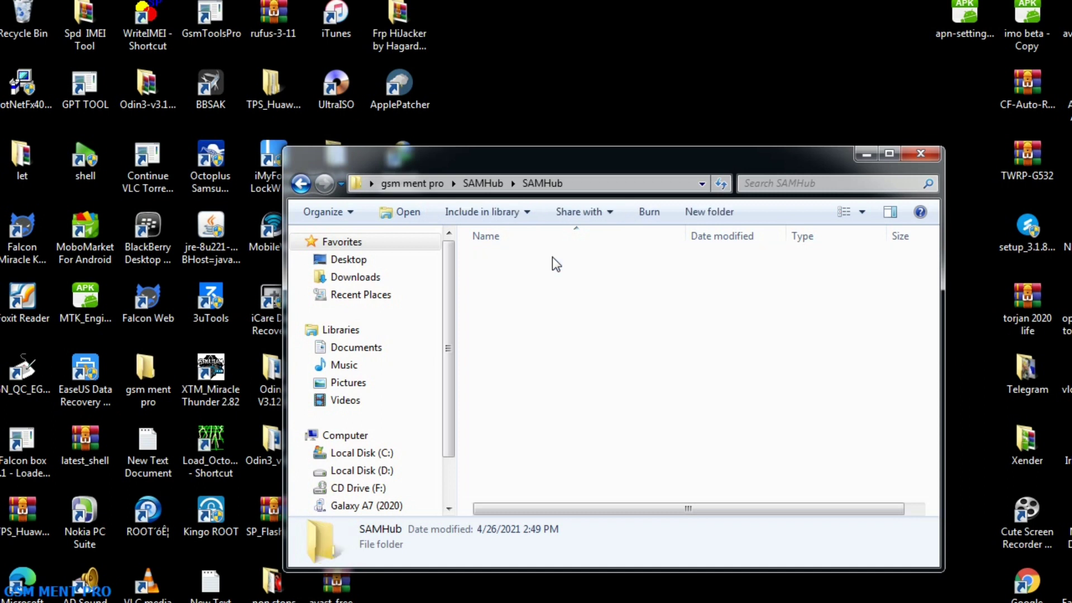
{"action": "double_click", "coordinate": [586, 261]}
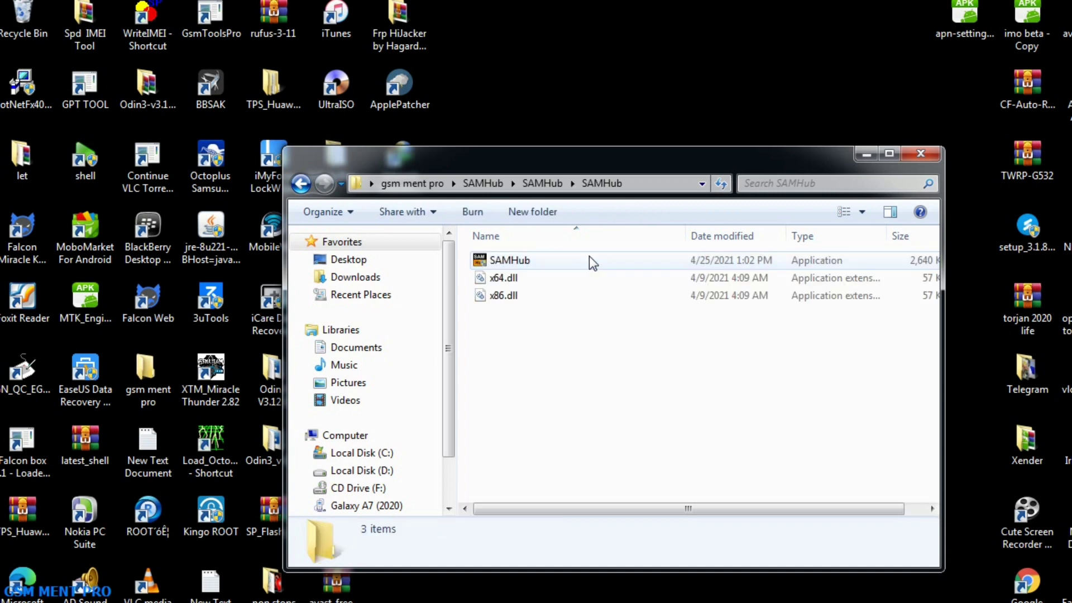
Launch the SAMHub application and close the folder window behind it.
{"action": "left_click", "coordinate": [557, 265]}
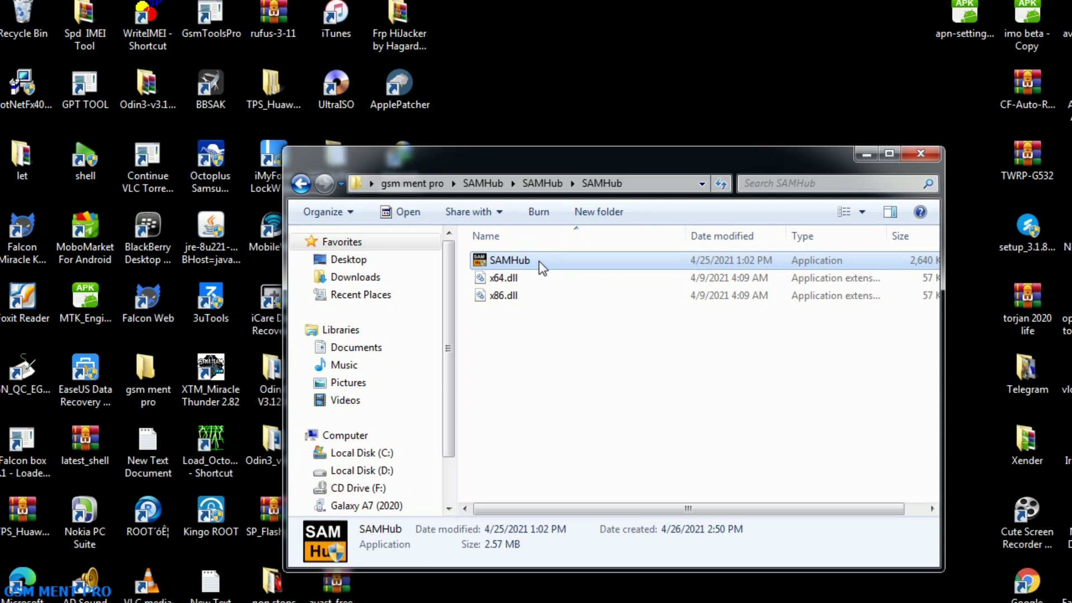
{"action": "double_click", "coordinate": [602, 268]}
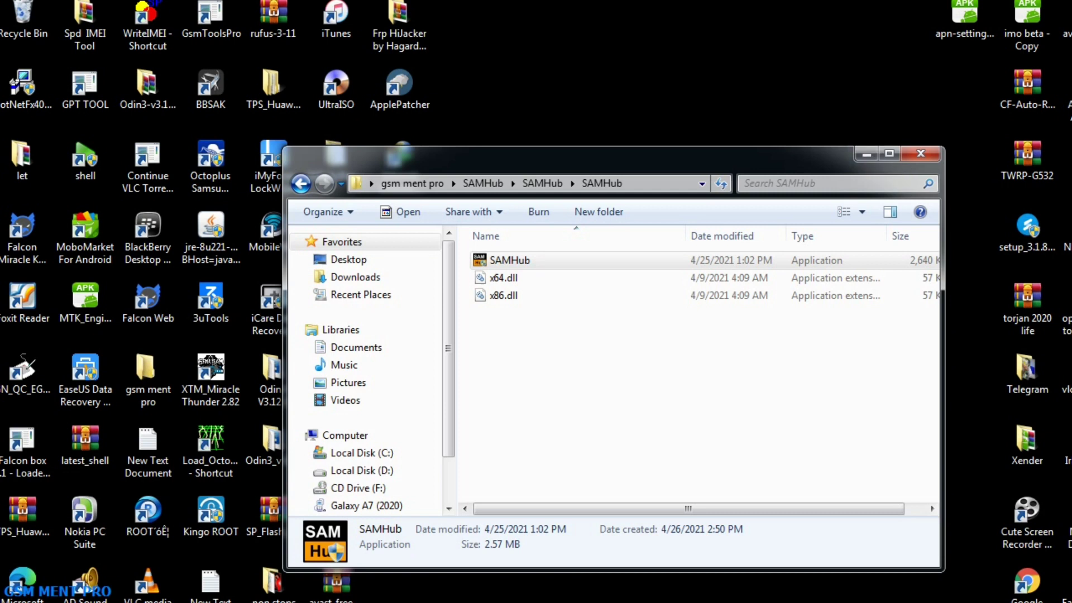
{"action": "left_click", "coordinate": [920, 153]}
Bring up the desktop context menu while SAMHub Beta finishes loading.
{"action": "right_click", "coordinate": [702, 216]}
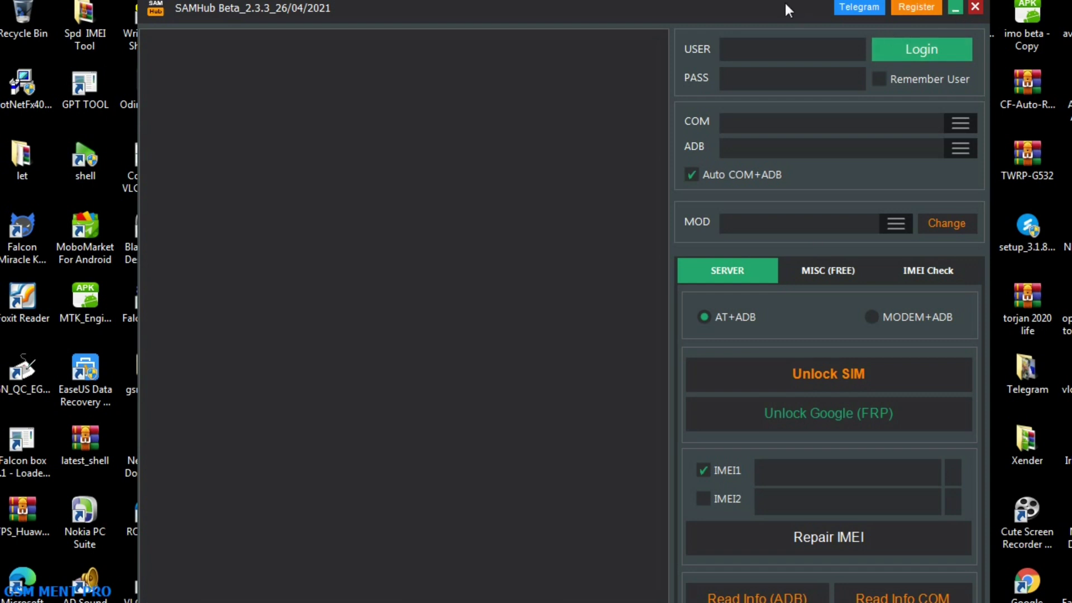
{"action": "left_click_drag", "start_coordinate": [777, 7], "coordinate": [769, 3]}
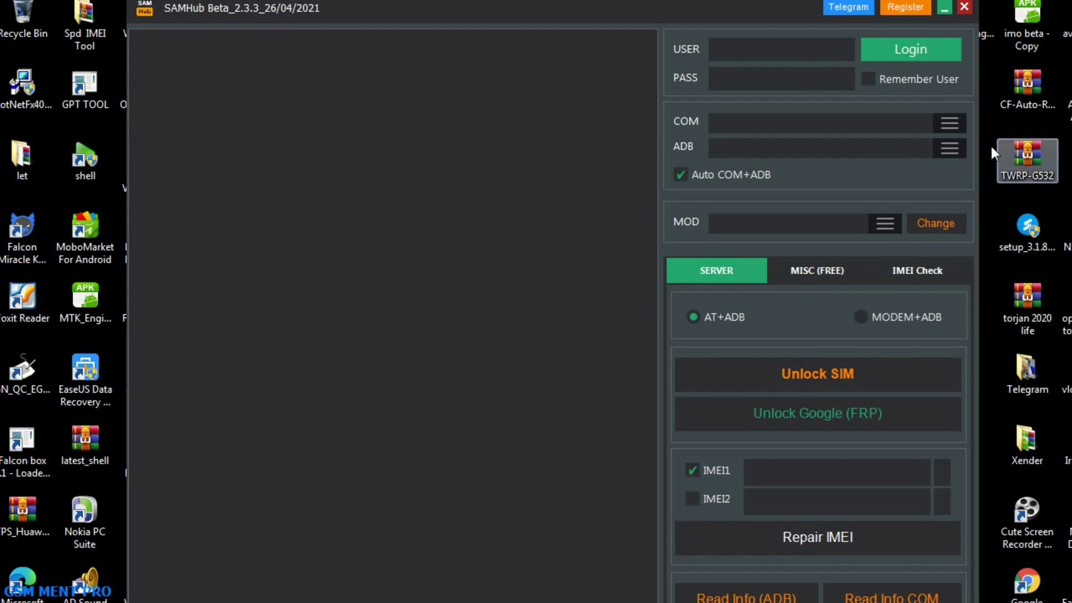
{"action": "left_click", "coordinate": [955, 129]}
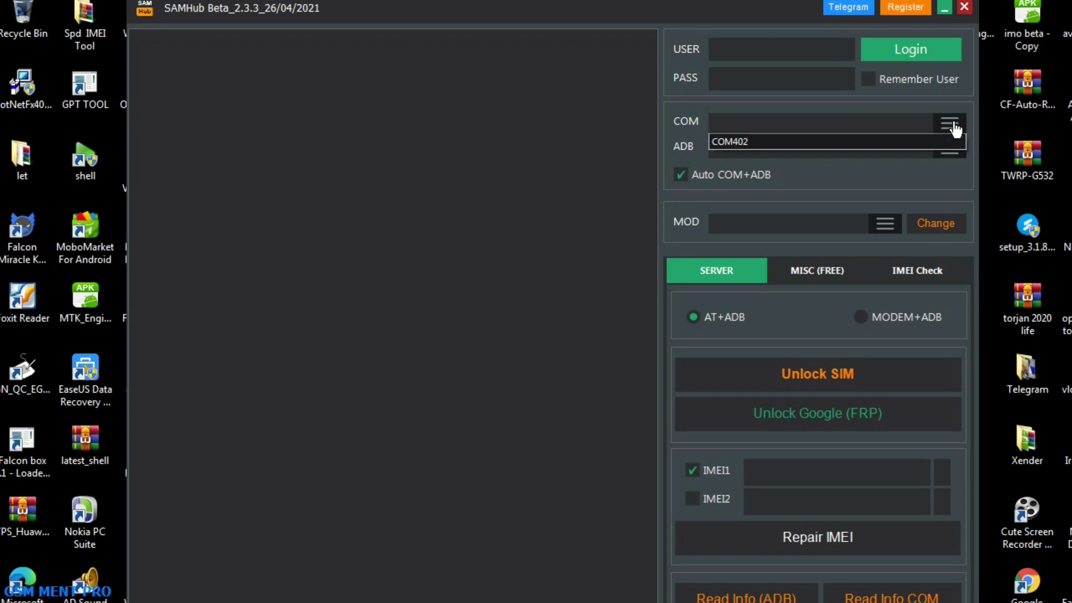
{"action": "left_click", "coordinate": [955, 128]}
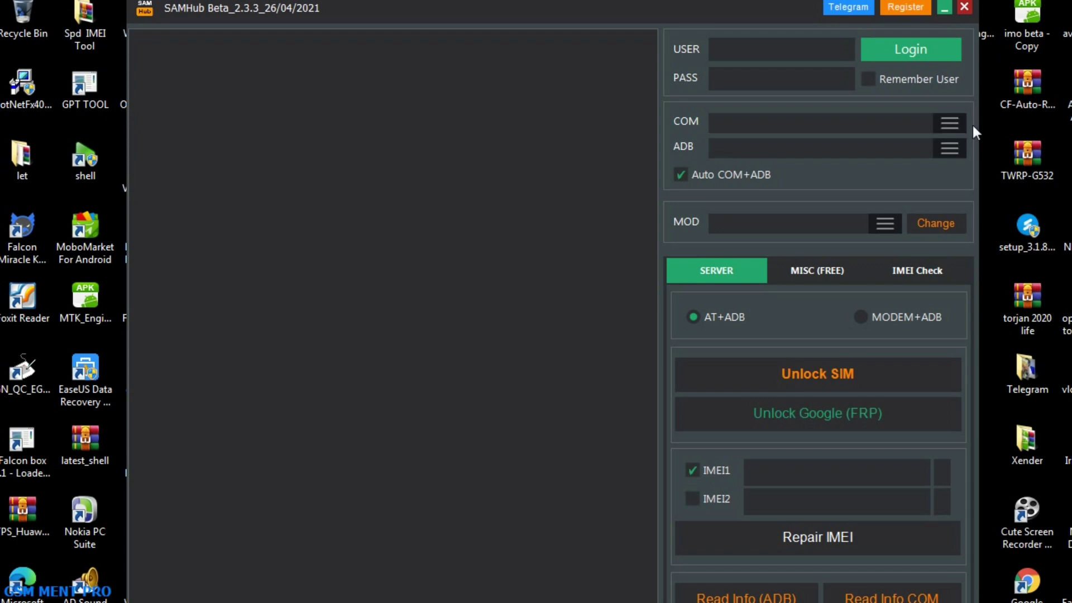
{"action": "left_click", "coordinate": [951, 157]}
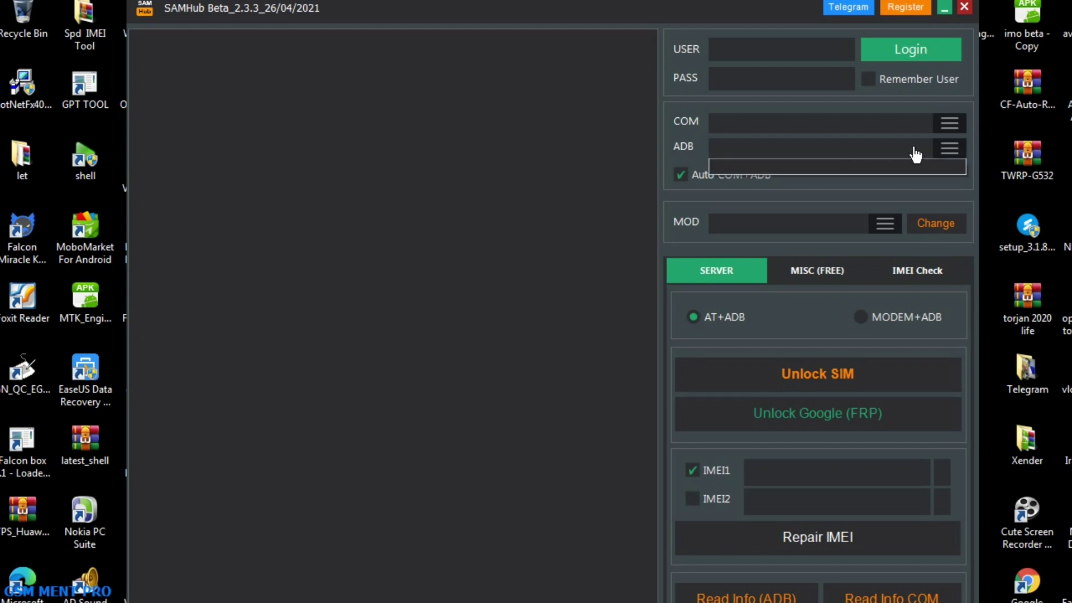
{"action": "left_click", "coordinate": [827, 157]}
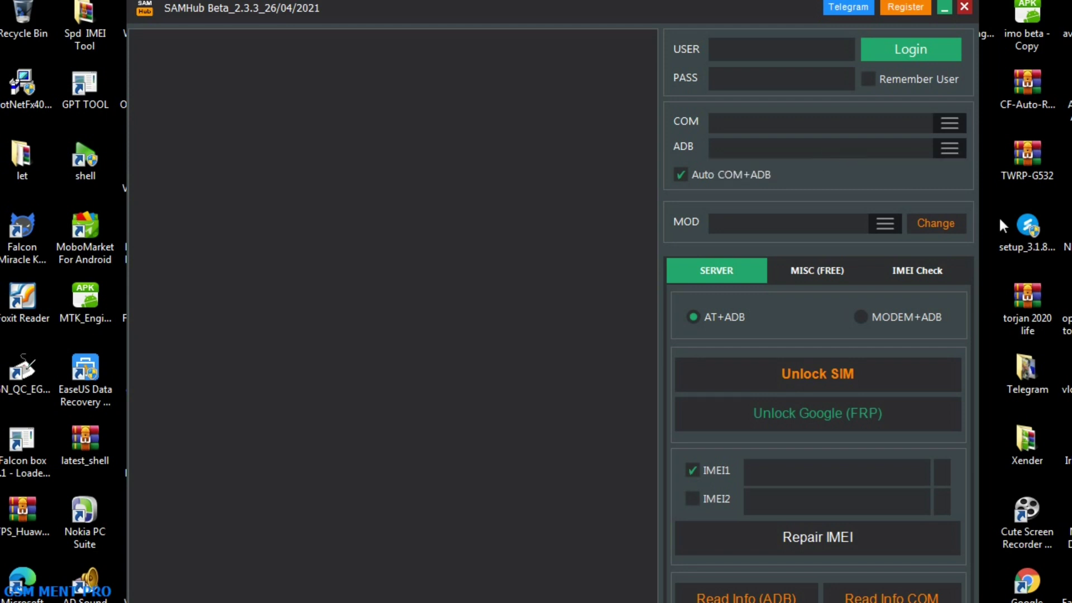